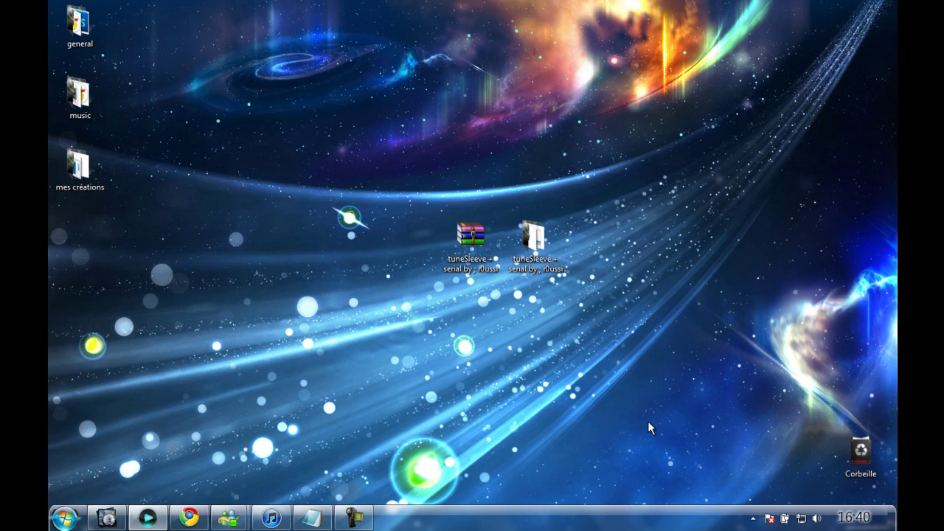
Step: Open the iTunes music library, browse its album covers to the album Just Be, and close iTunes
click(271, 518)
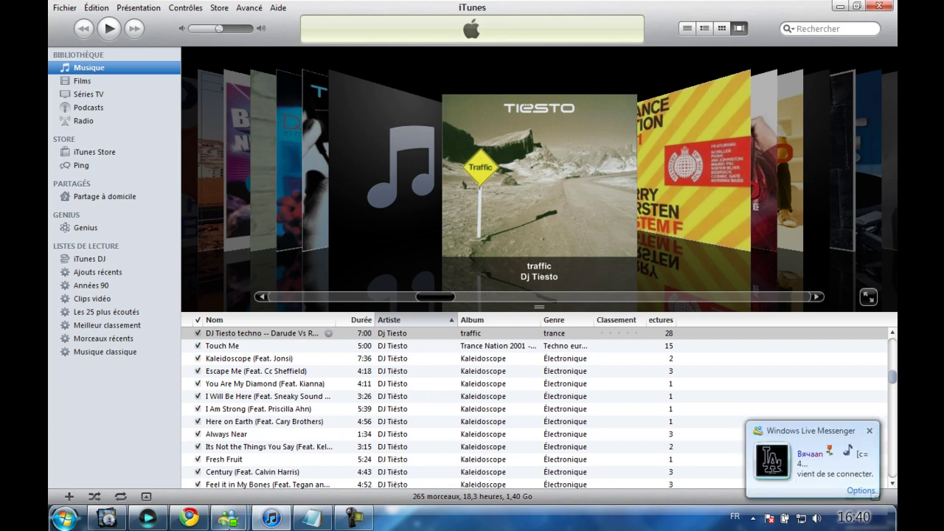
click(190, 519)
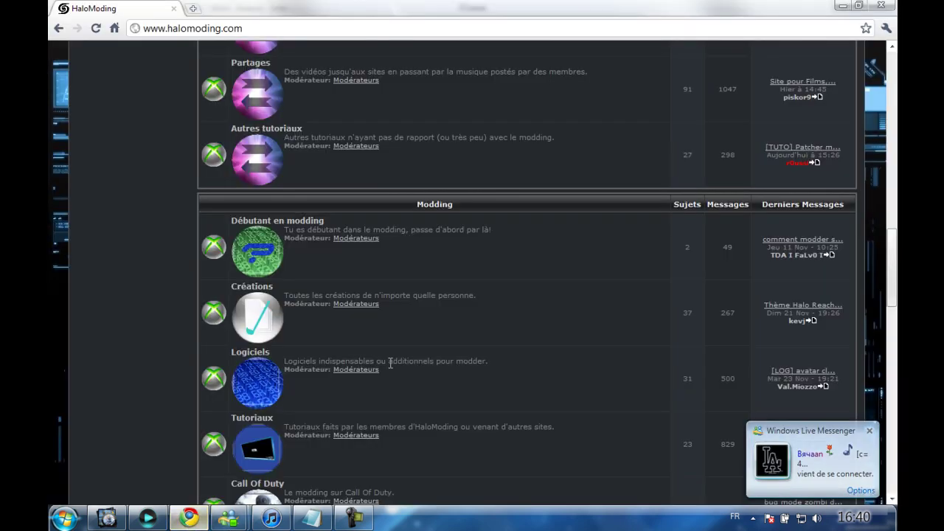
click(839, 6)
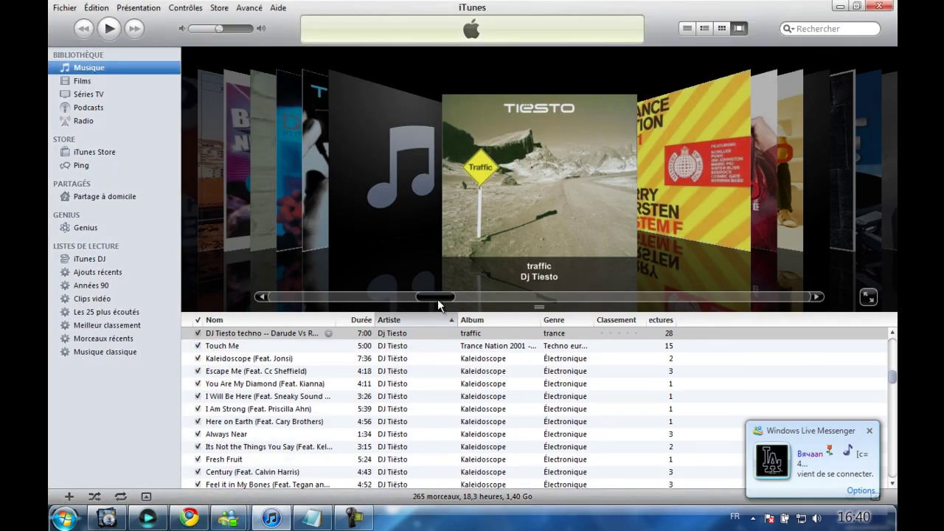
mouse_move(440, 298)
mouse_down()
mouse_move(426, 299)
mouse_move(493, 298)
mouse_move(436, 315)
mouse_up()
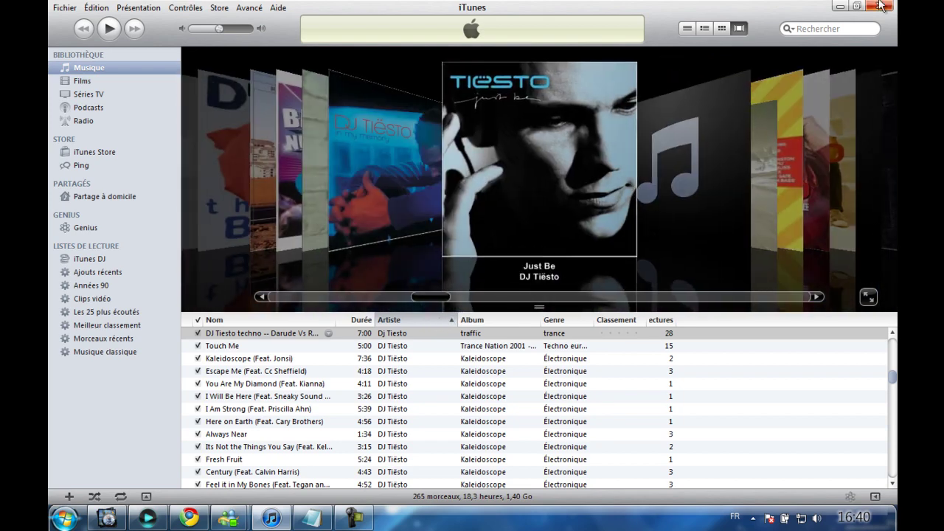
click(879, 6)
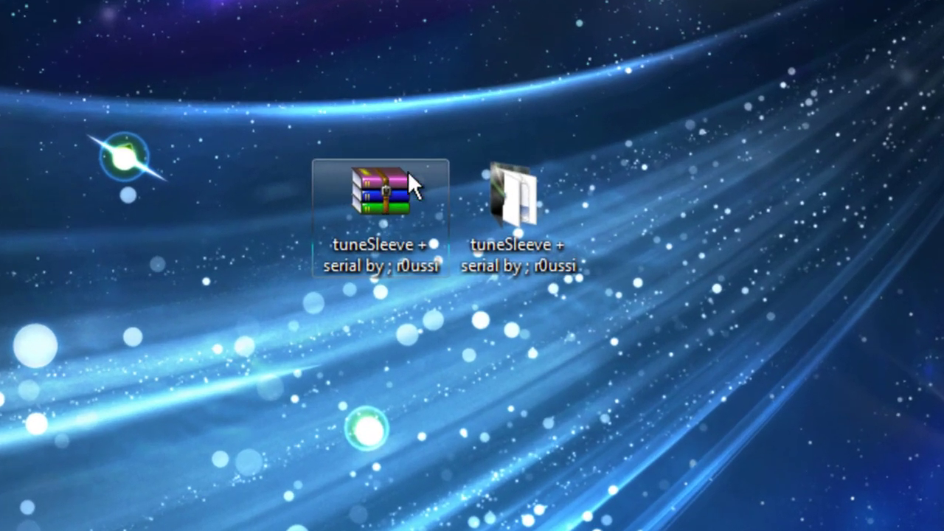
Step: Run the TuneSleeve installer from the extracted tuneSleeve folder and install it to C:\Program Files\TuneSleeve\
double_click(533, 203)
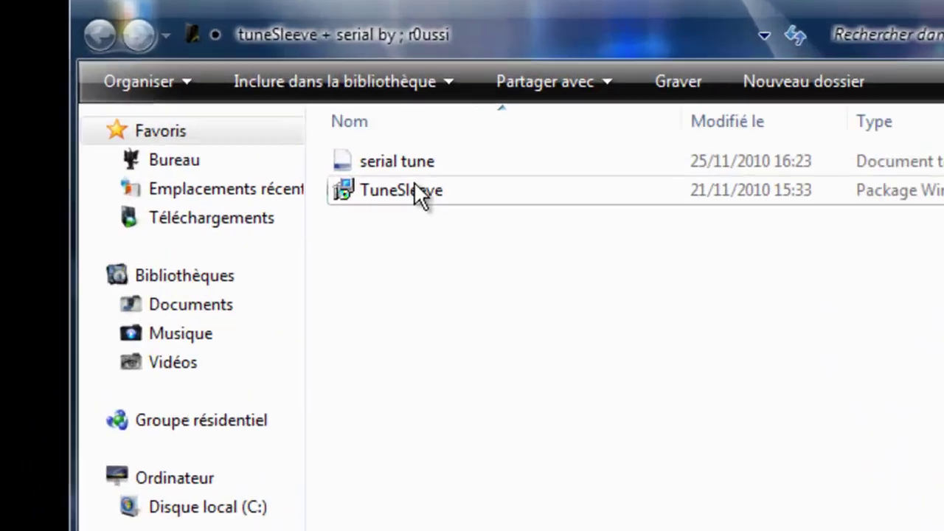
double_click(415, 188)
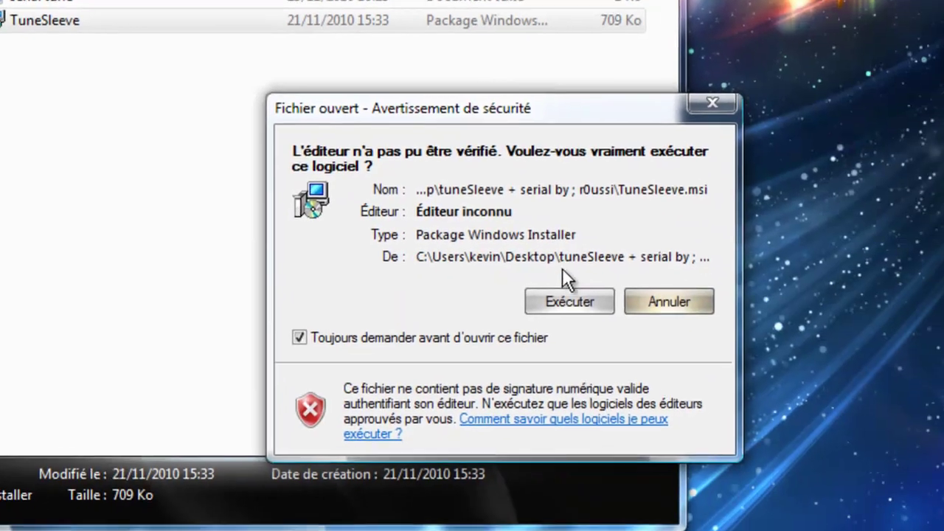
click(562, 297)
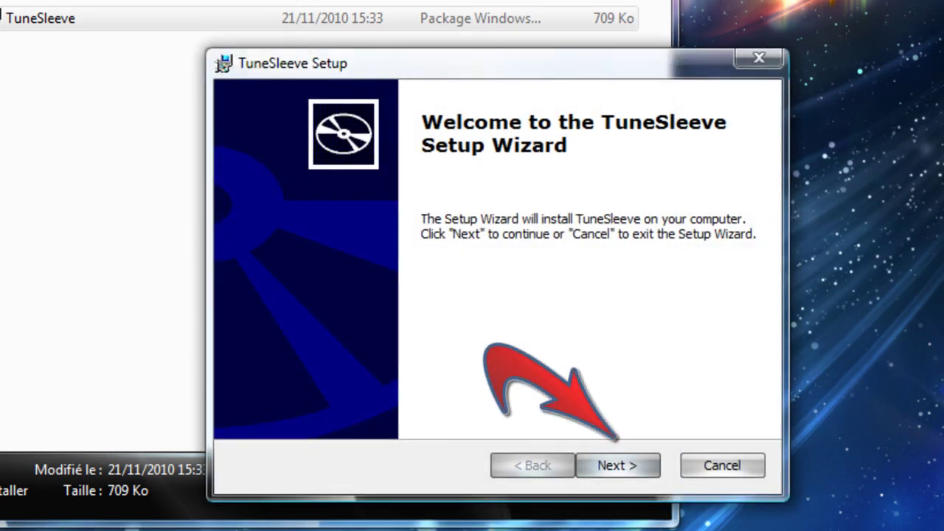
click(633, 462)
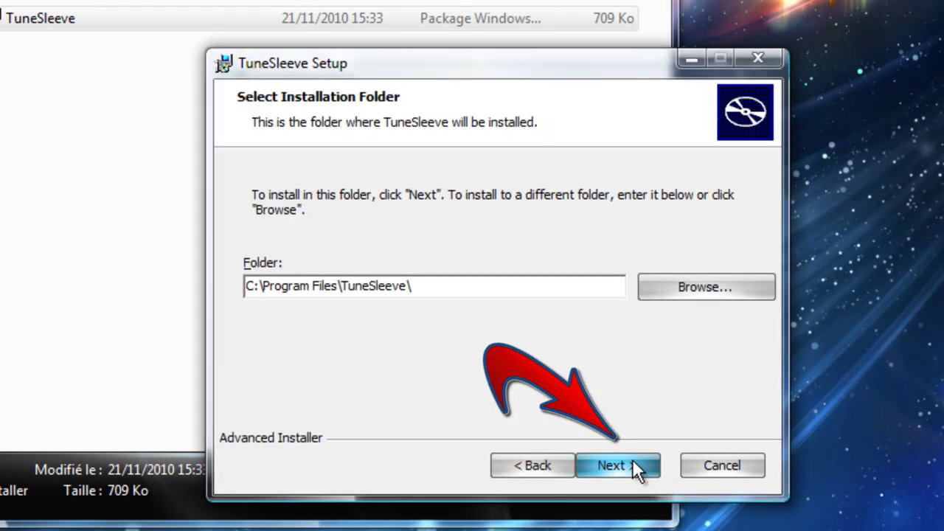
click(633, 463)
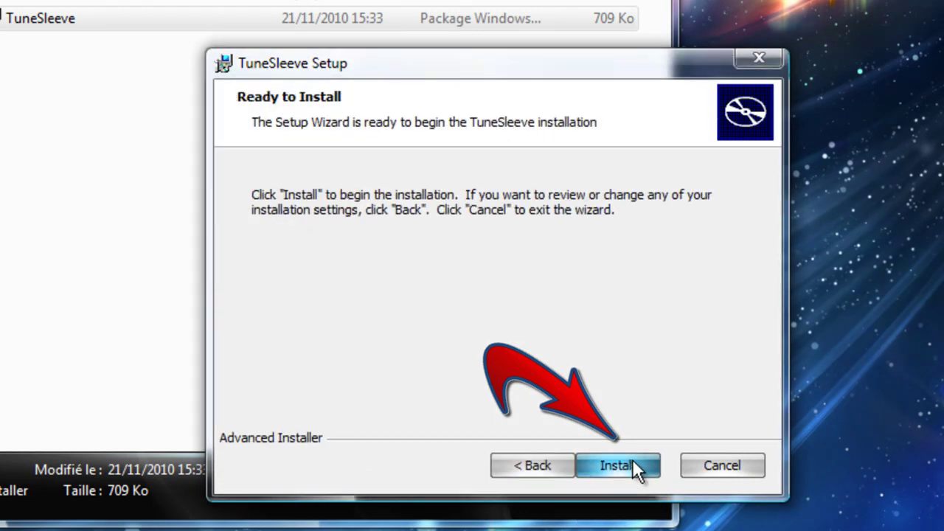
click(632, 465)
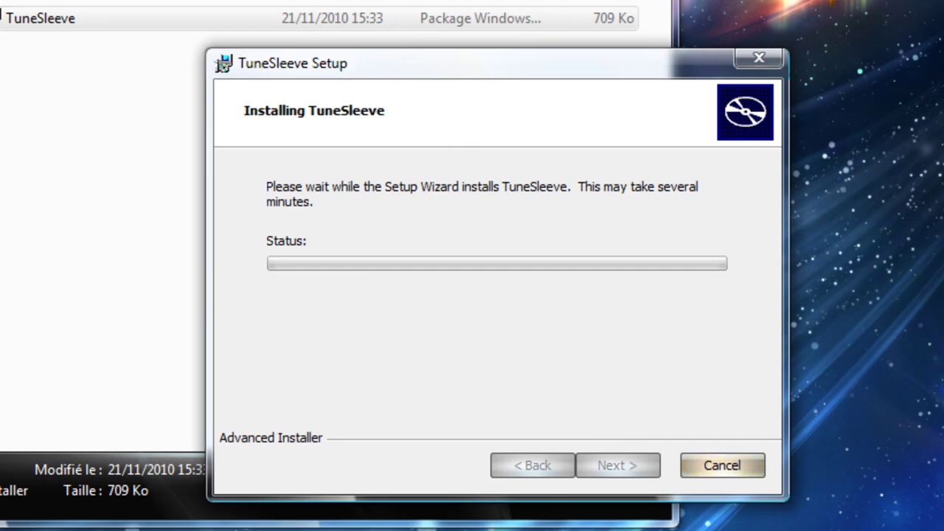
Step: Examine the registration name and activation key in the serial tune text file, and minimise the file
click(648, 2)
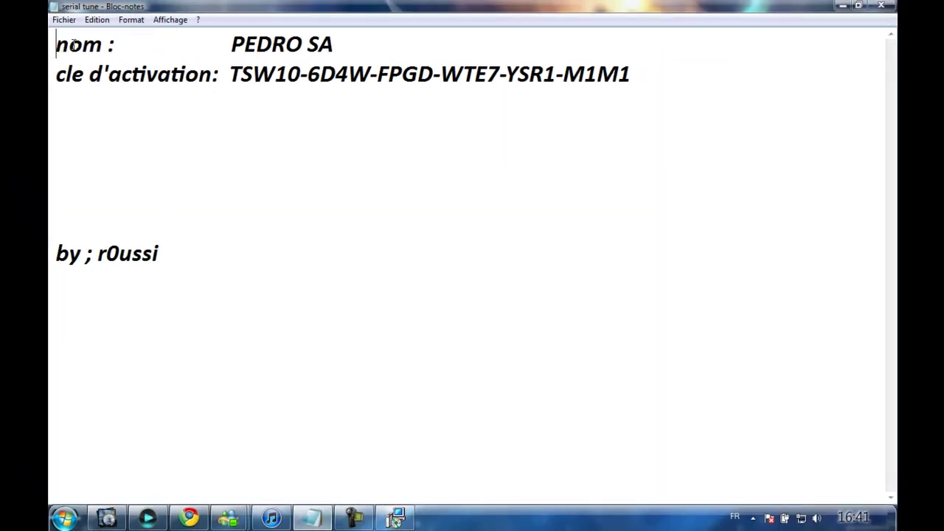
drag(69, 44, 285, 63)
click(317, 116)
drag(228, 74, 492, 116)
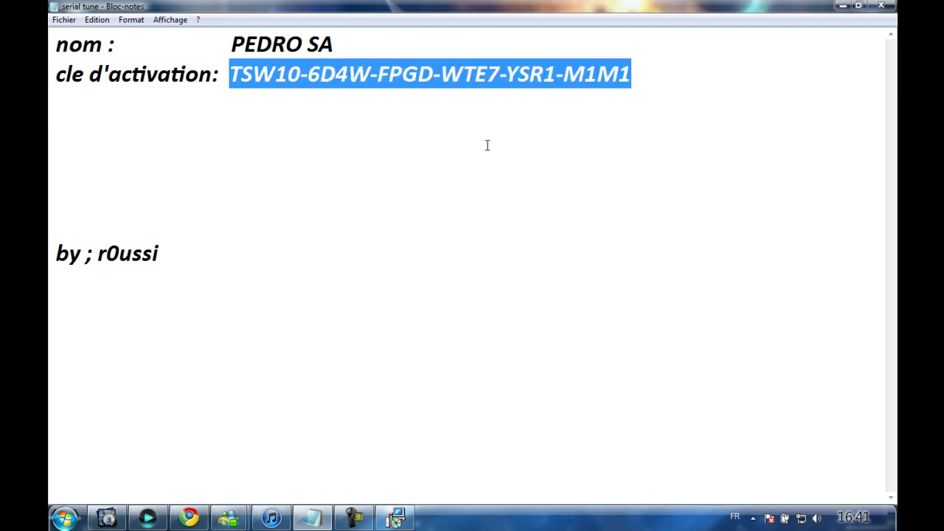
click(487, 144)
click(843, 6)
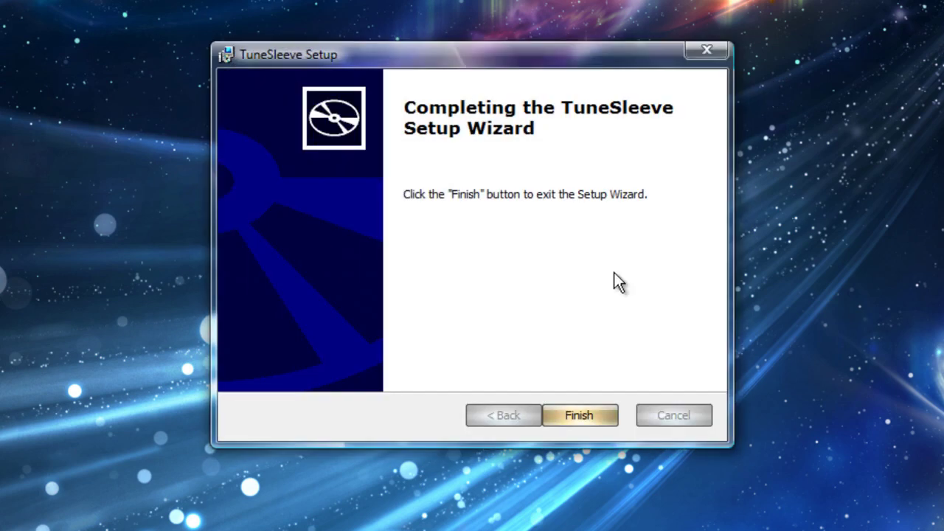
Step: Exit the completed setup wizard and launch TuneSleeve, accepting its licence agreement
click(582, 417)
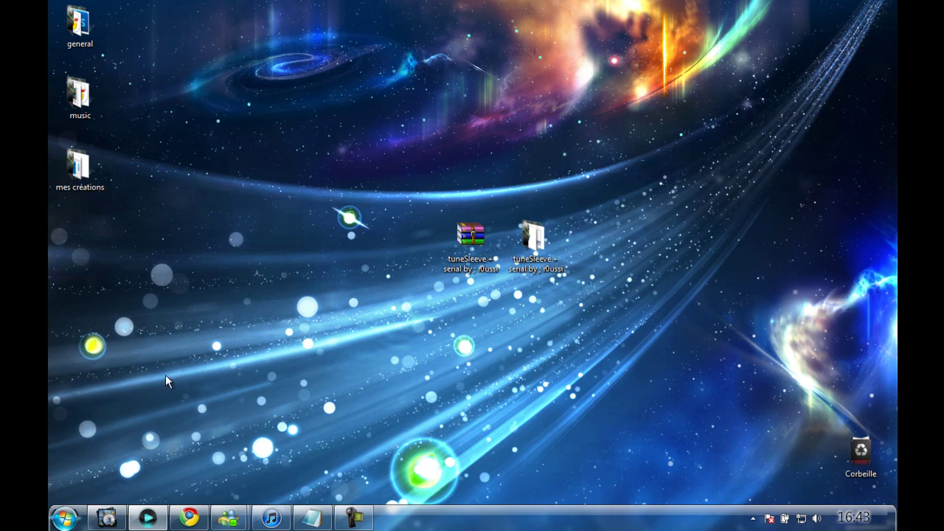
key(super)
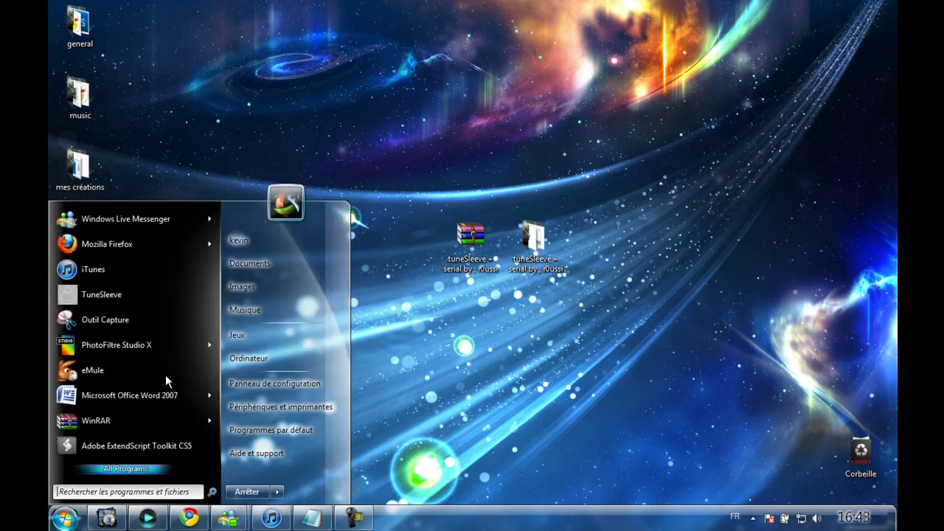
click(111, 295)
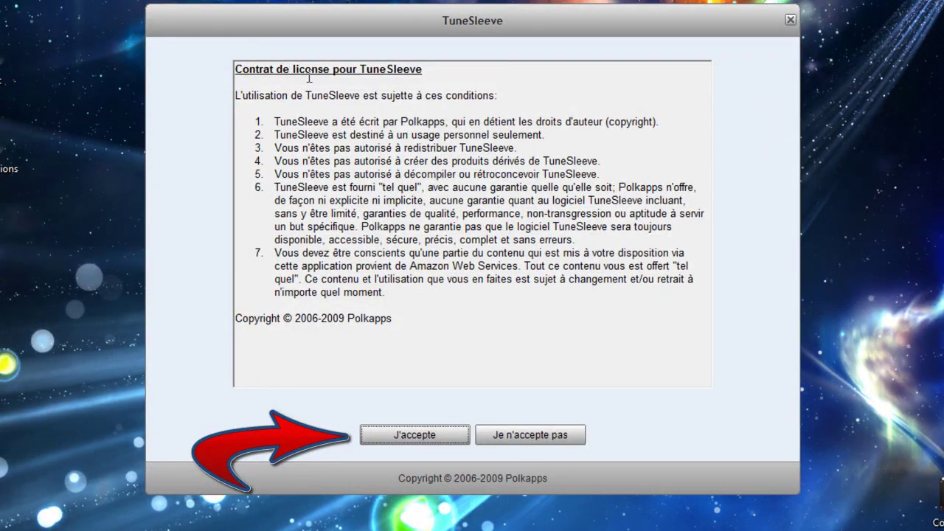
click(430, 441)
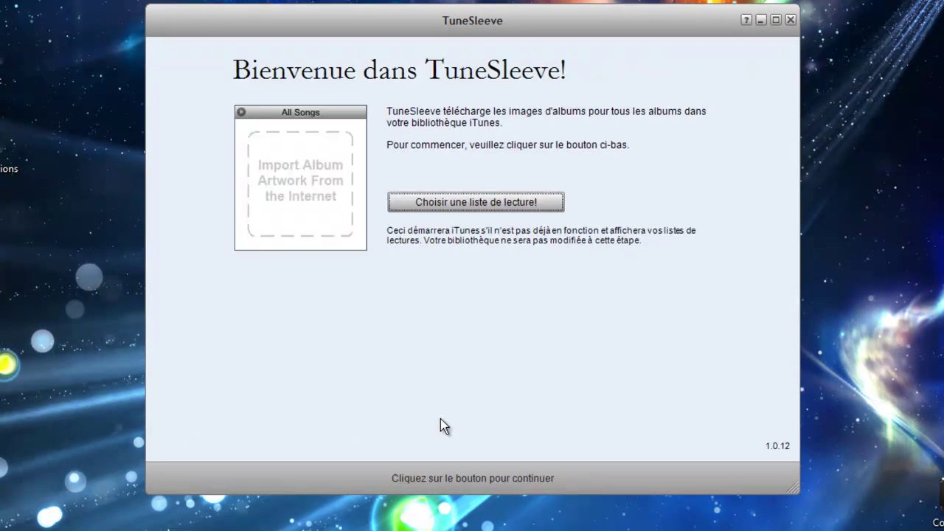
Step: Check the registration information in TuneSleeve's About window
click(747, 19)
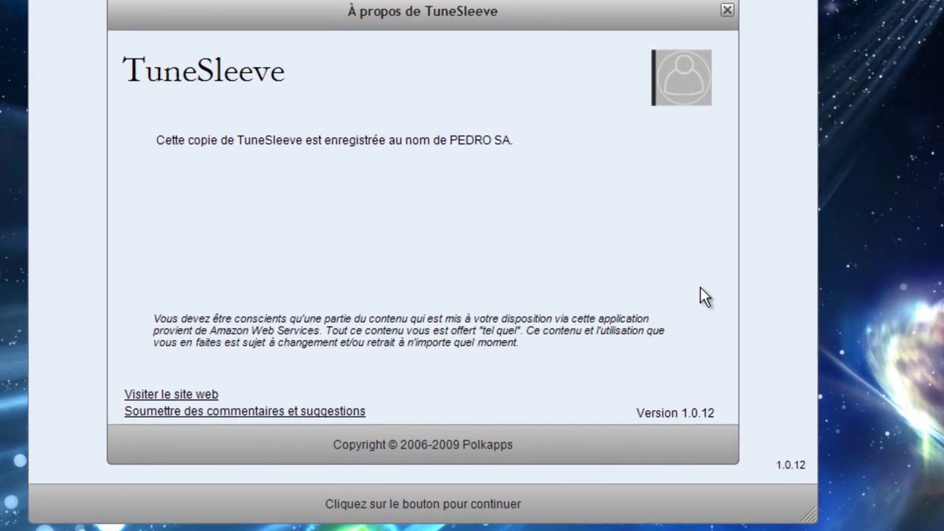
click(728, 11)
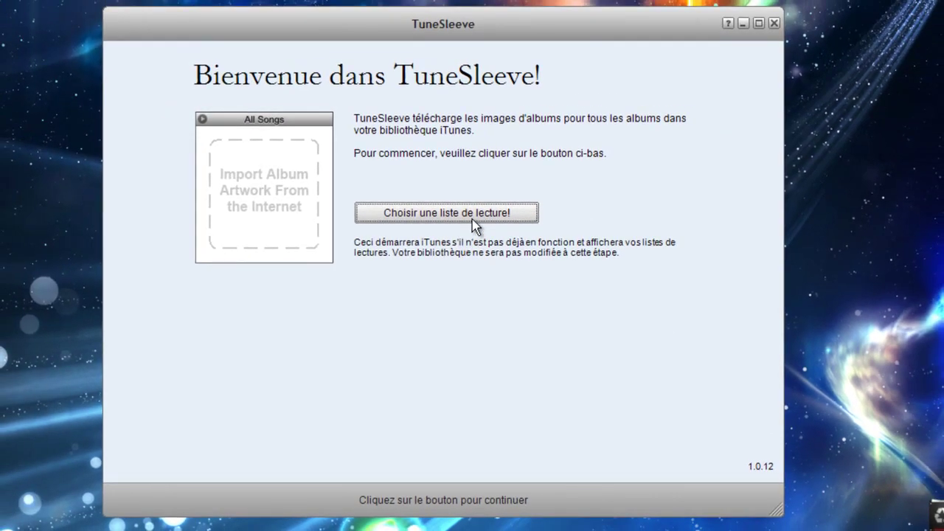
Step: Choose the Musique playlist in TuneSleeve and start downloading its album images
click(473, 222)
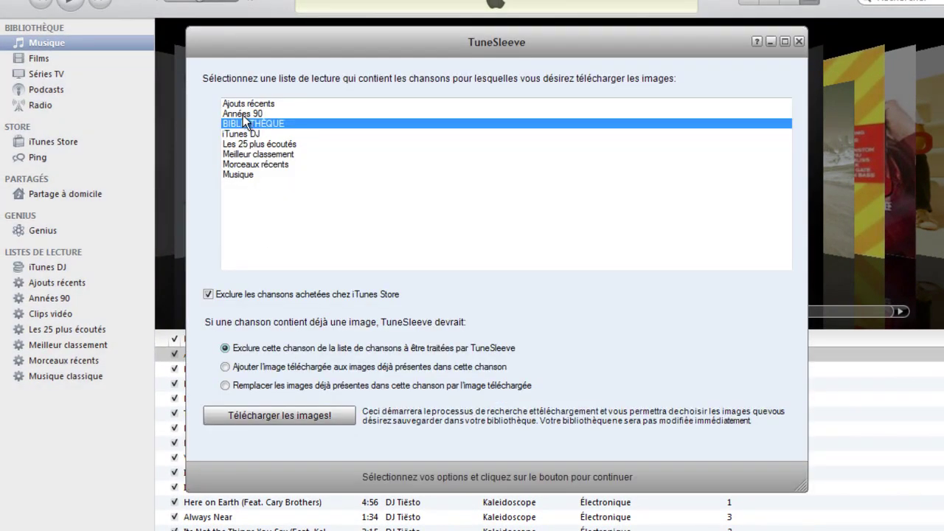
click(244, 175)
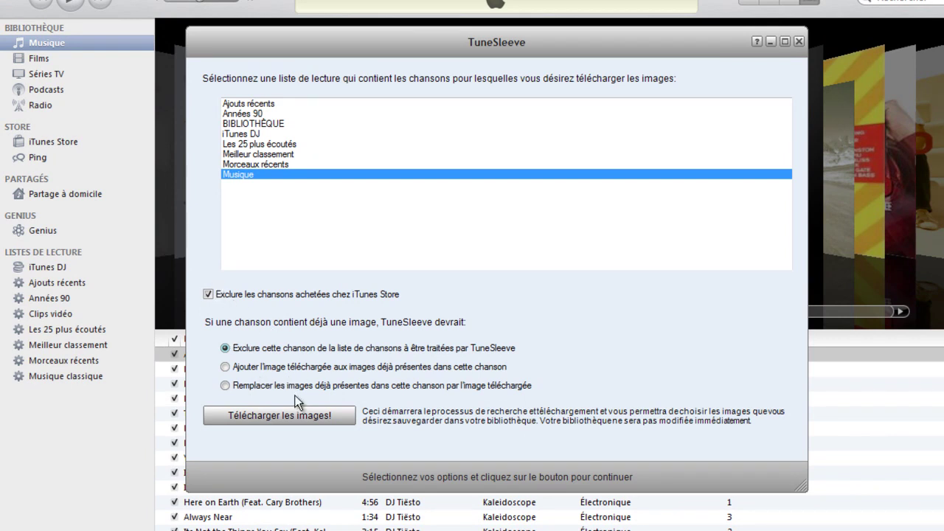
click(298, 418)
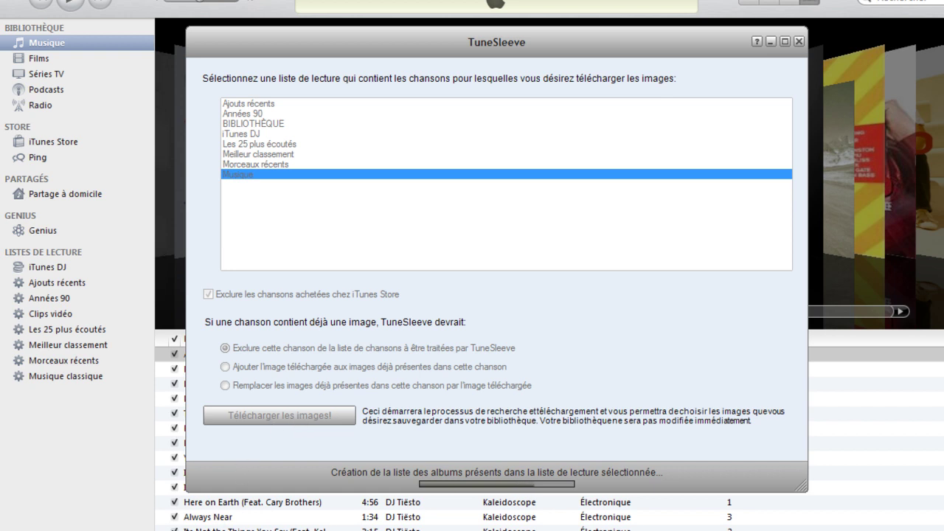
mouse_move(116, 530)
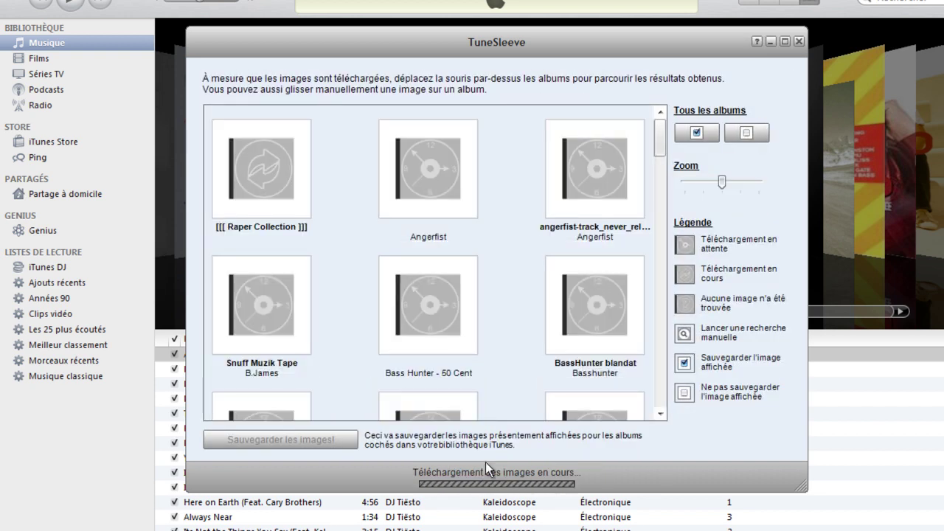
Step: Launch a manual image search for the D-Block and S-Te-Fan album Evolutionz / Part of the Hard Vinyl
click(661, 414)
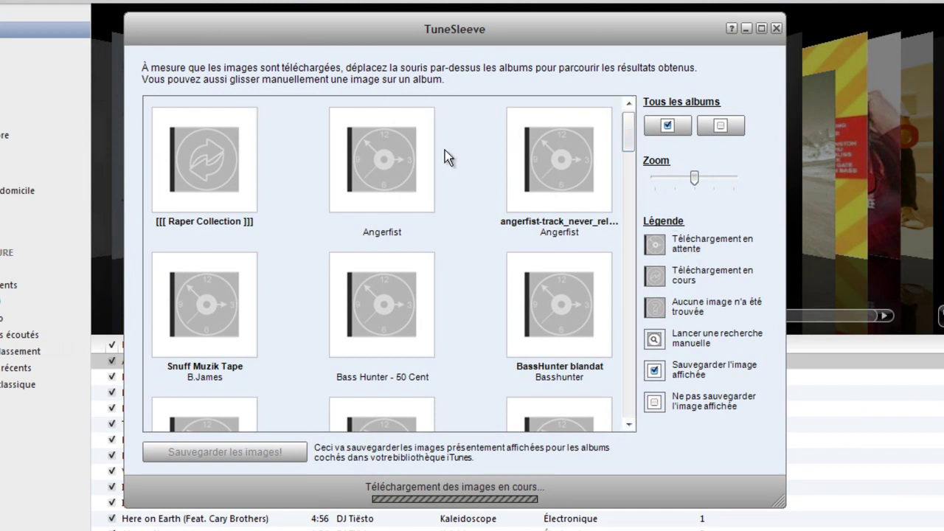
drag(631, 148, 682, 208)
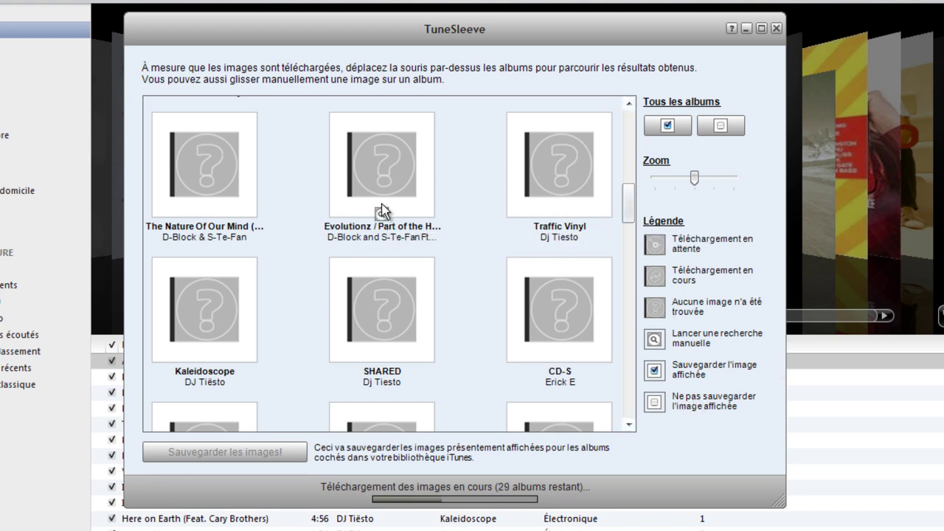
mouse_move(382, 212)
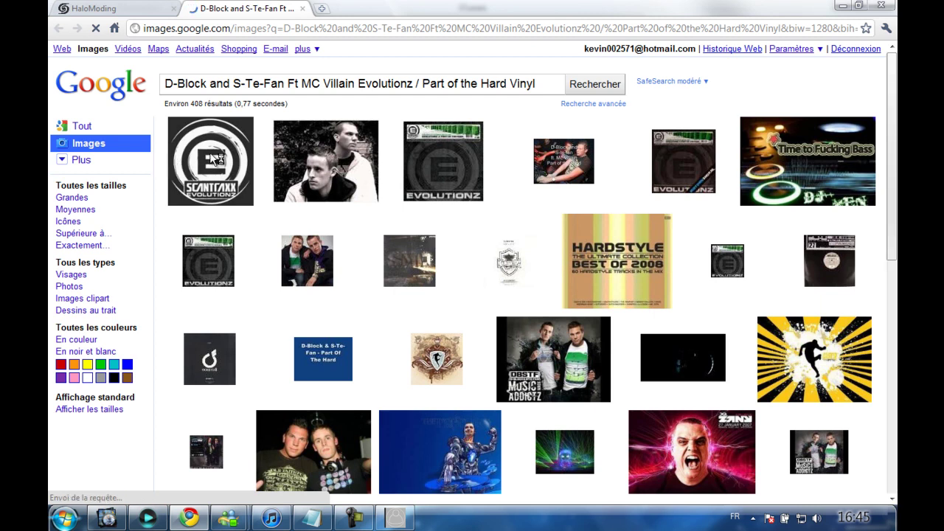
Step: Try to transfer the Scantraxx Evolutionz image from the Google results onto its album in TuneSleeve
mouse_move(211, 160)
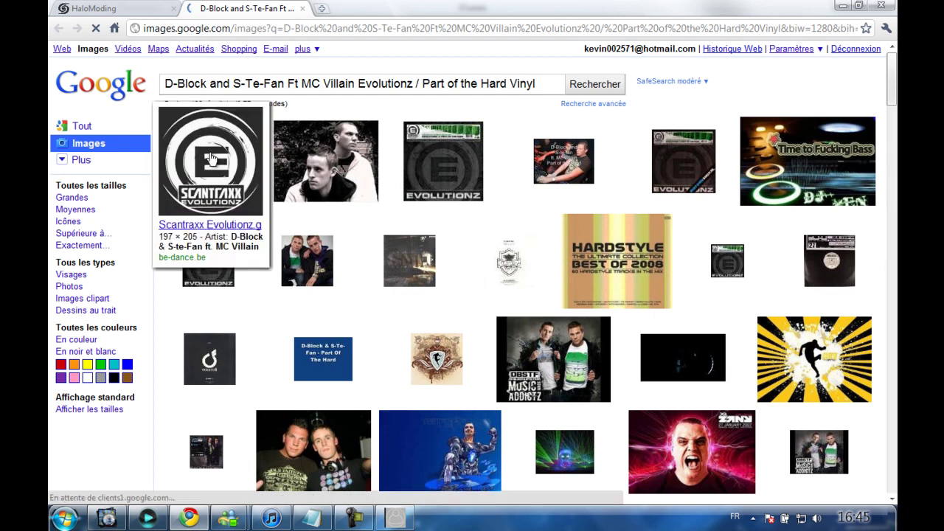
right_click(211, 159)
key(Escape)
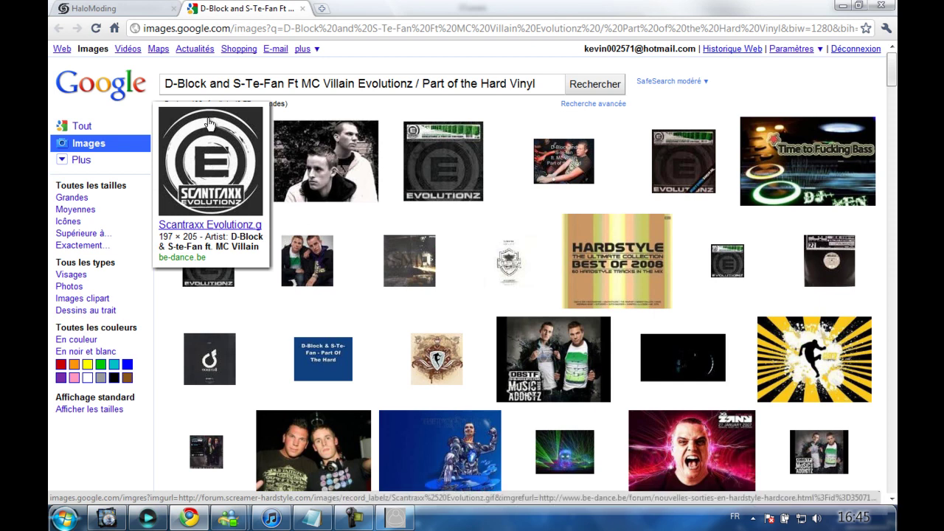
click(396, 518)
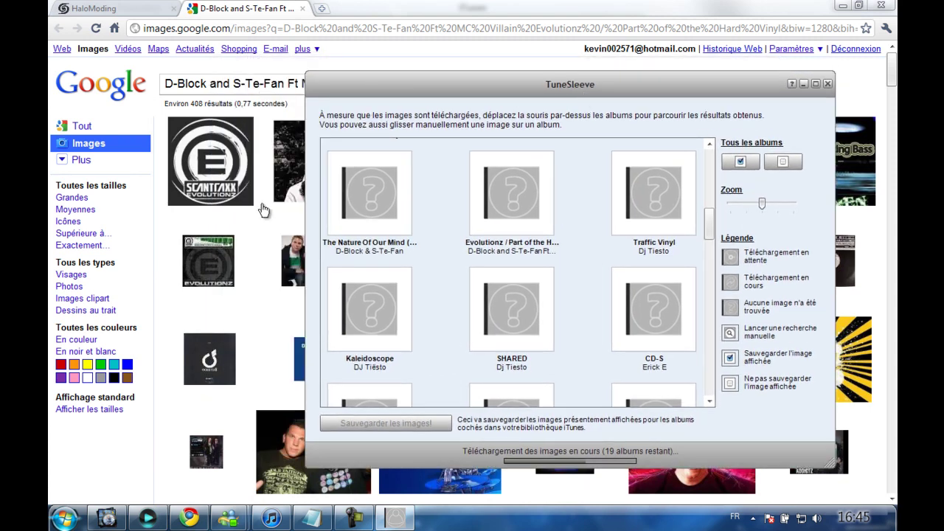
mouse_move(212, 160)
drag(213, 158, 258, 258)
key(Tab)
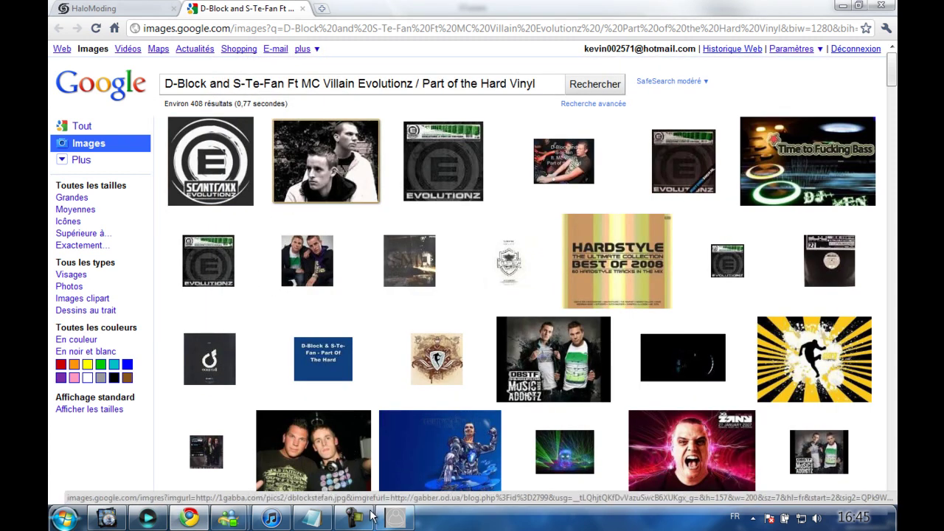
click(396, 522)
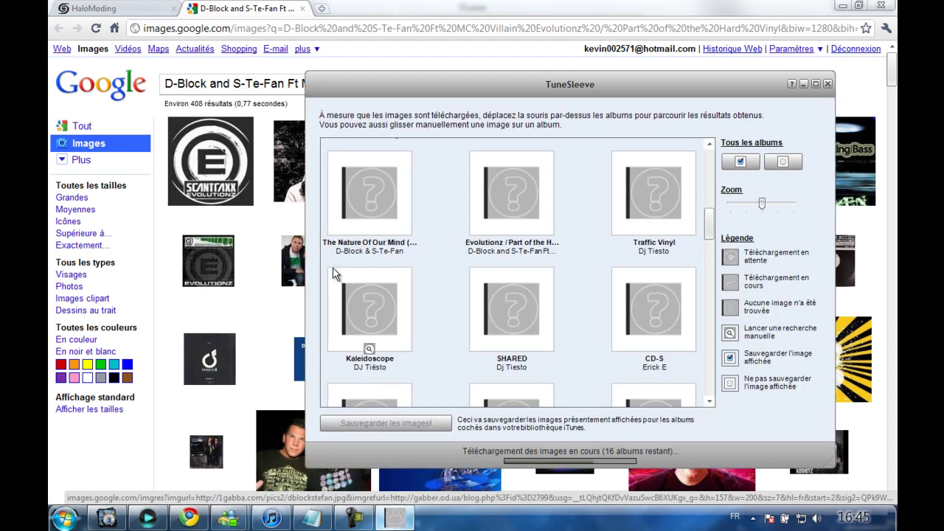
click(249, 183)
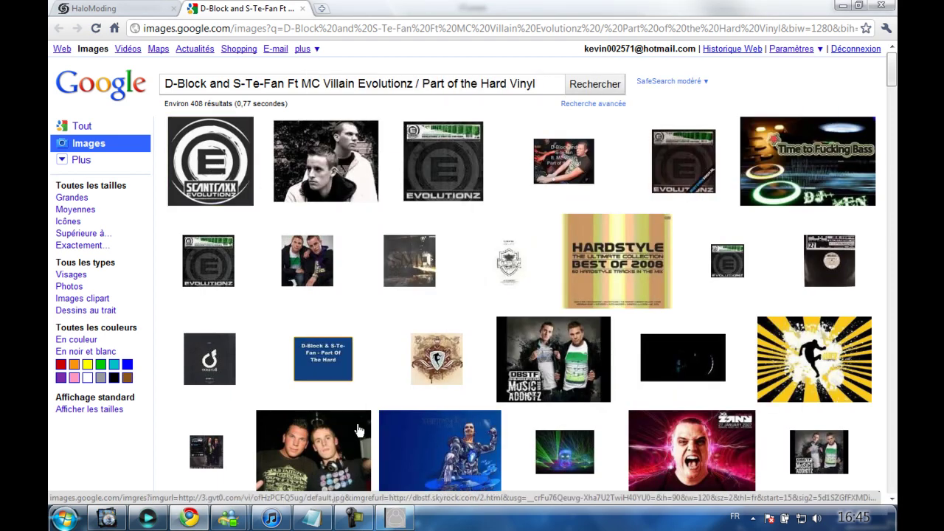
Step: Shrink the browser window beside TuneSleeve and open the Scantraxx Evolutionz result to try transferring it, then put the browser away
click(860, 6)
drag(760, 74, 780, 100)
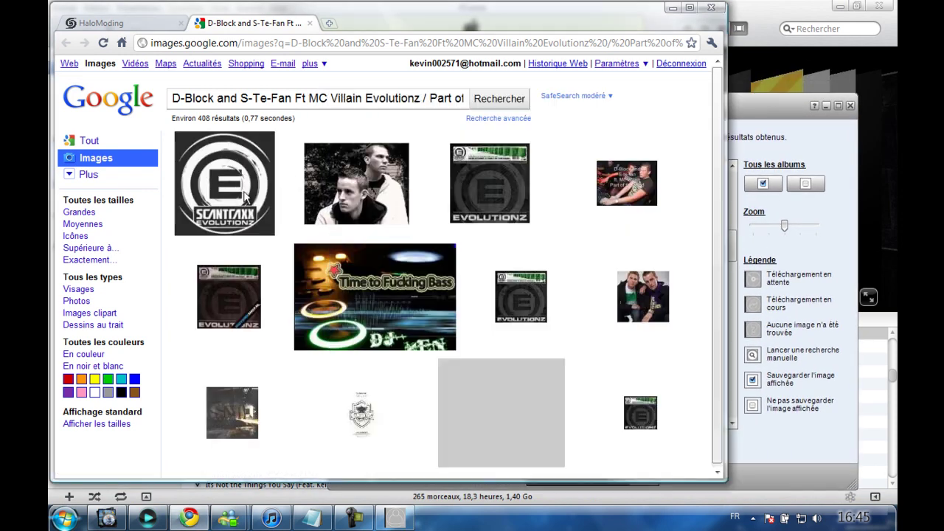
click(231, 190)
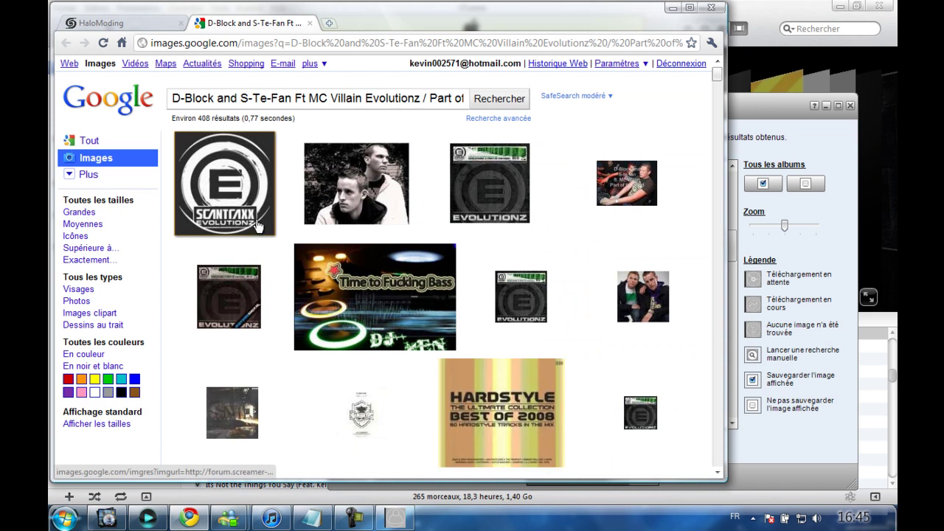
click(253, 199)
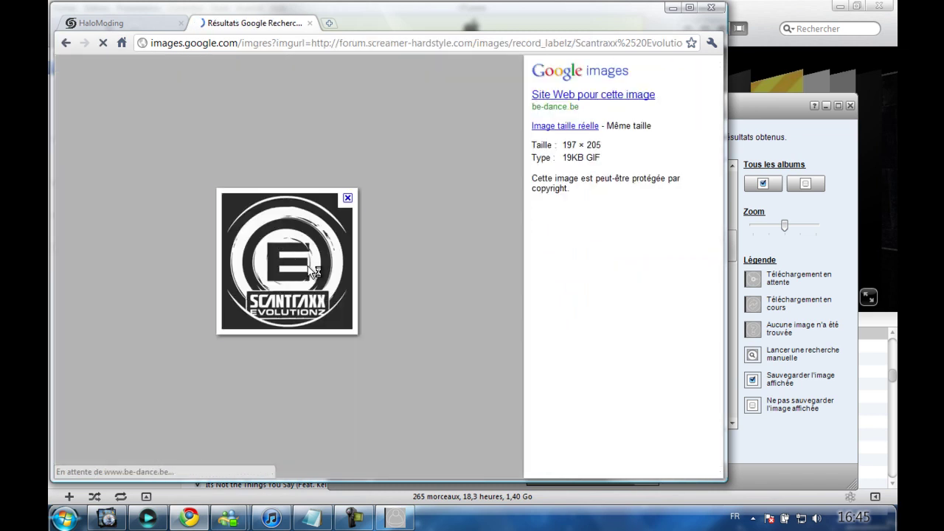
double_click(295, 272)
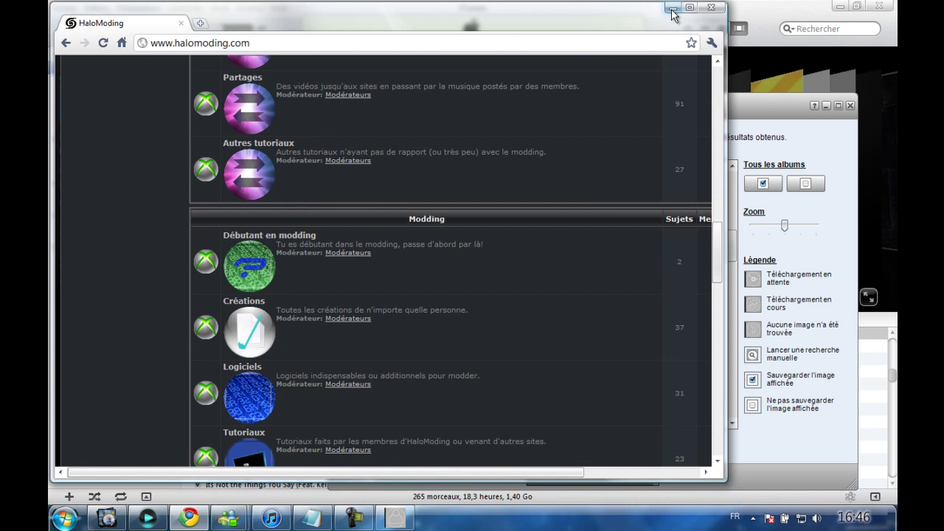
click(672, 7)
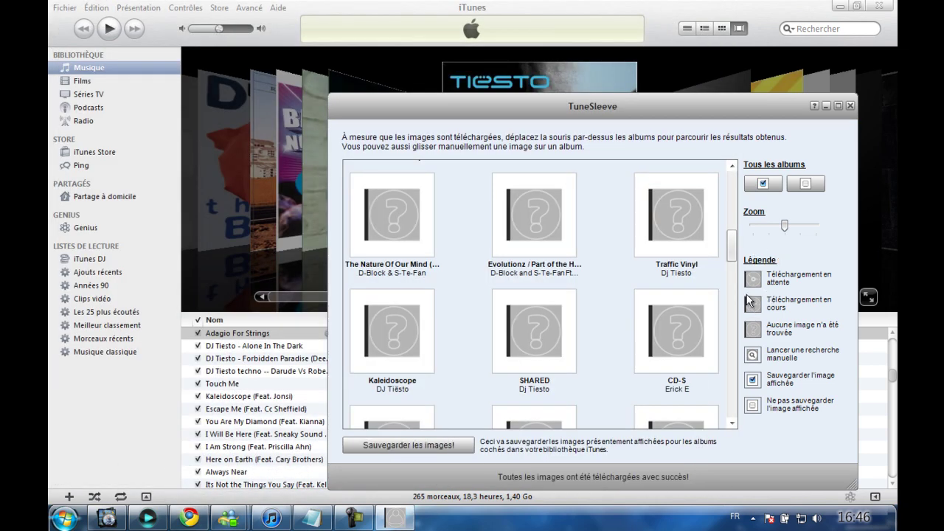
Step: Save the images of the checked albums to the iTunes library and quit TuneSleeve
drag(732, 250, 746, 410)
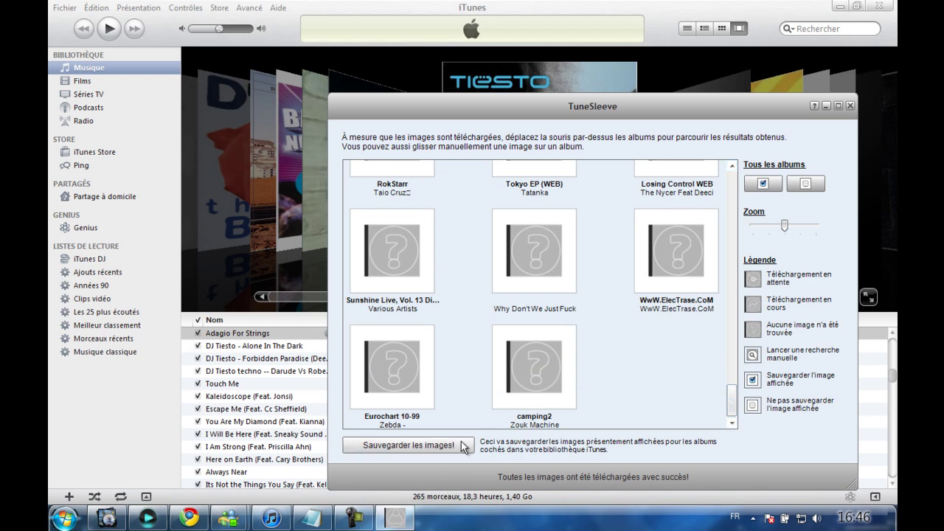
click(404, 451)
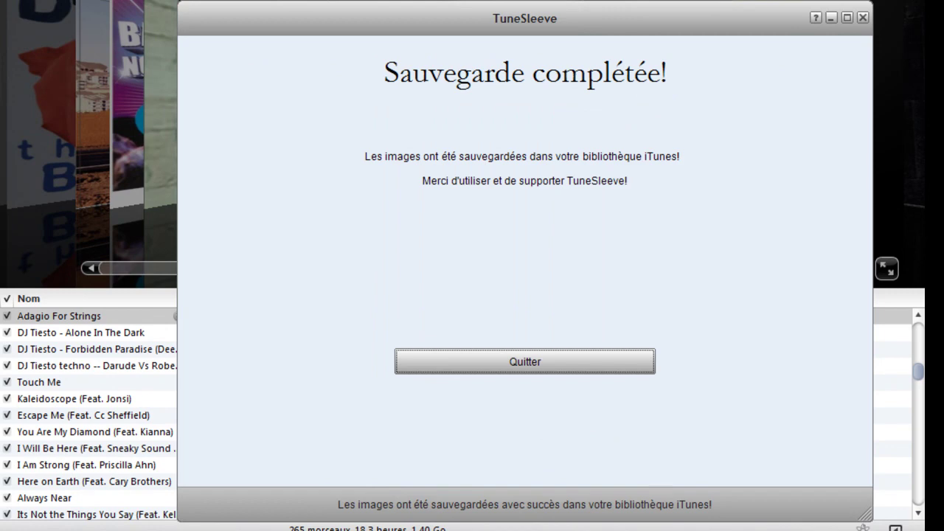
click(485, 365)
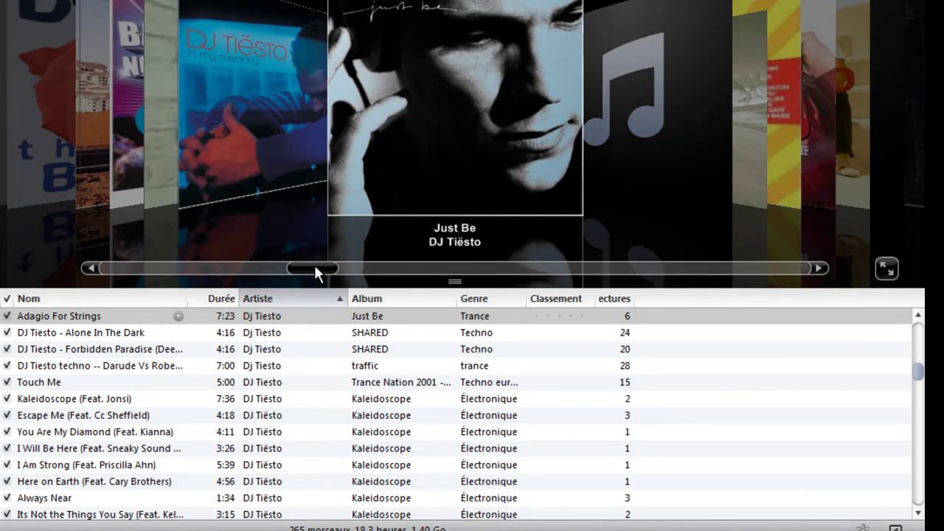
mouse_move(315, 270)
mouse_down()
mouse_move(397, 268)
mouse_move(319, 265)
mouse_up()
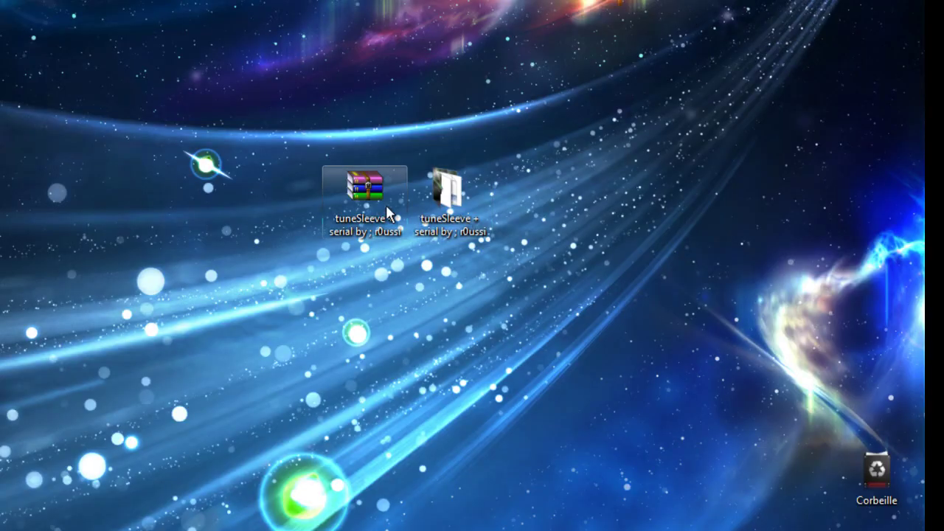
mouse_move(371, 199)
mouse_down()
mouse_move(222, 140)
mouse_move(205, 111)
mouse_move(364, 221)
mouse_move(372, 200)
mouse_up()
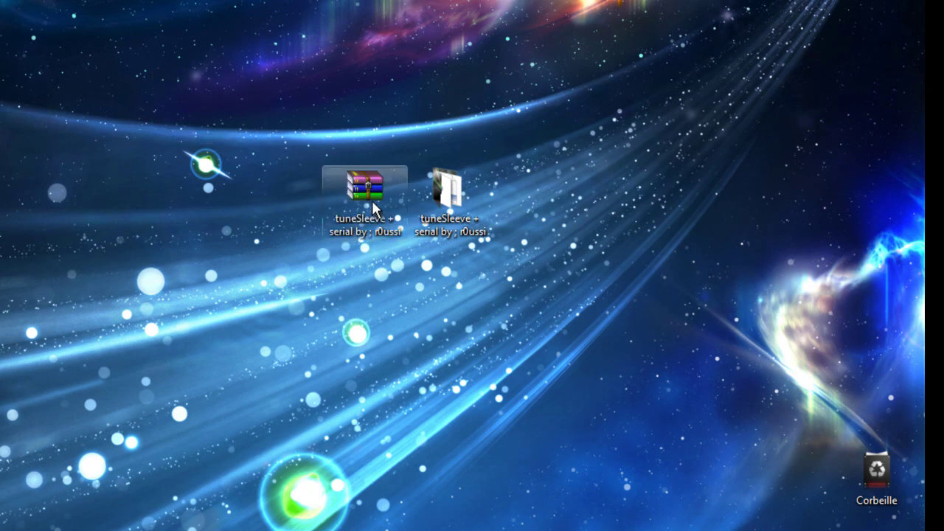